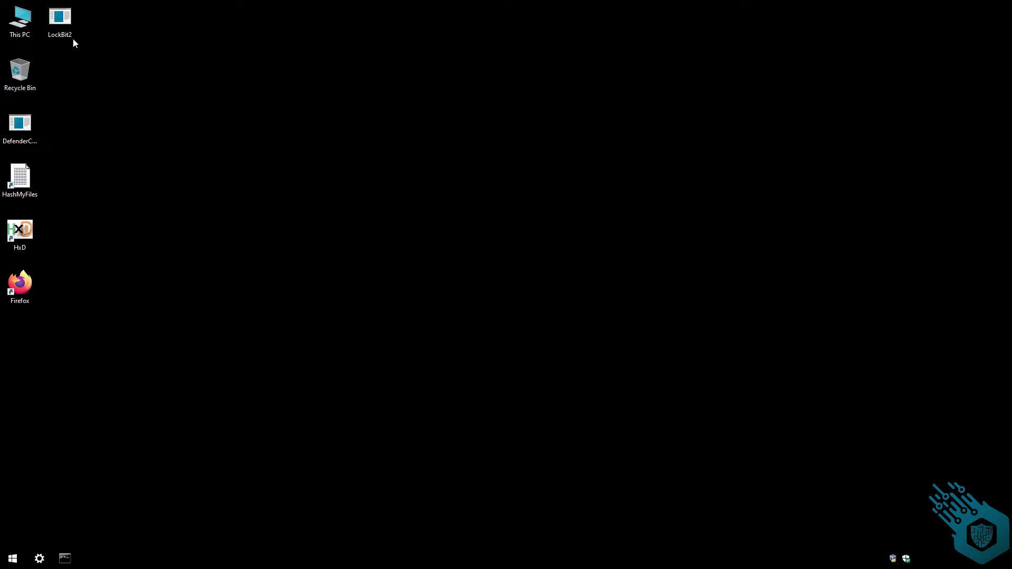
# - Start HashMyFiles and load LockBit2.exe into it to compute its hashes
pyautogui.moveTo(73, 42)
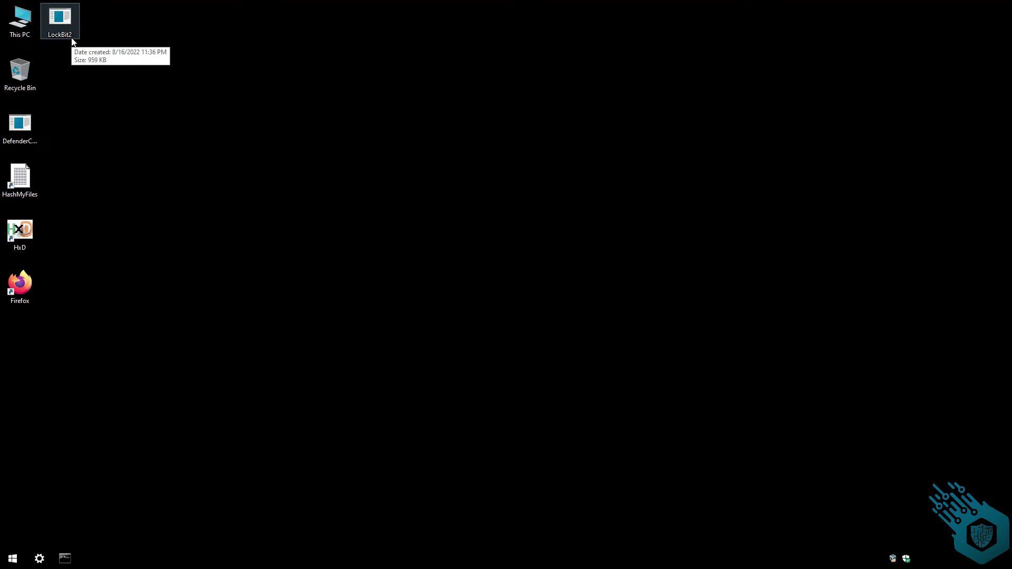
pyautogui.doubleClick(31, 166)
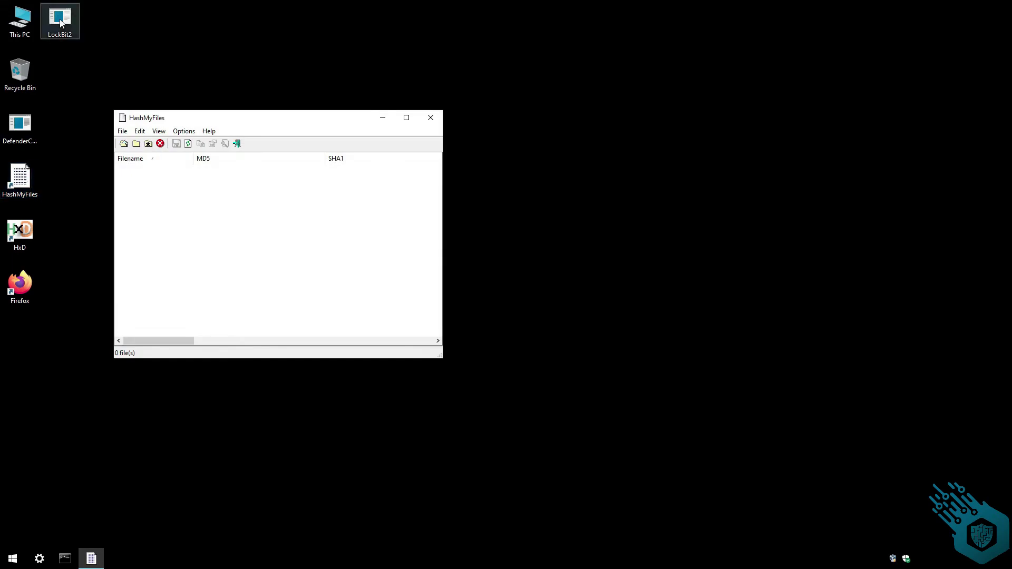
pyautogui.moveTo(59, 18); pyautogui.dragTo(285, 242)
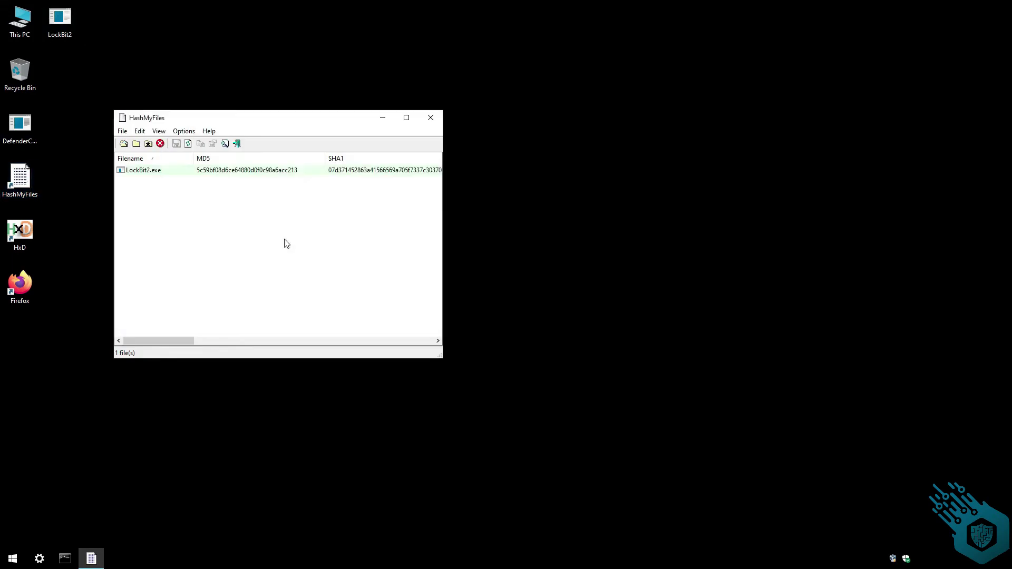
# - Copy the SHA1 value from LockBit2.exe's Properties window
pyautogui.doubleClick(254, 171)
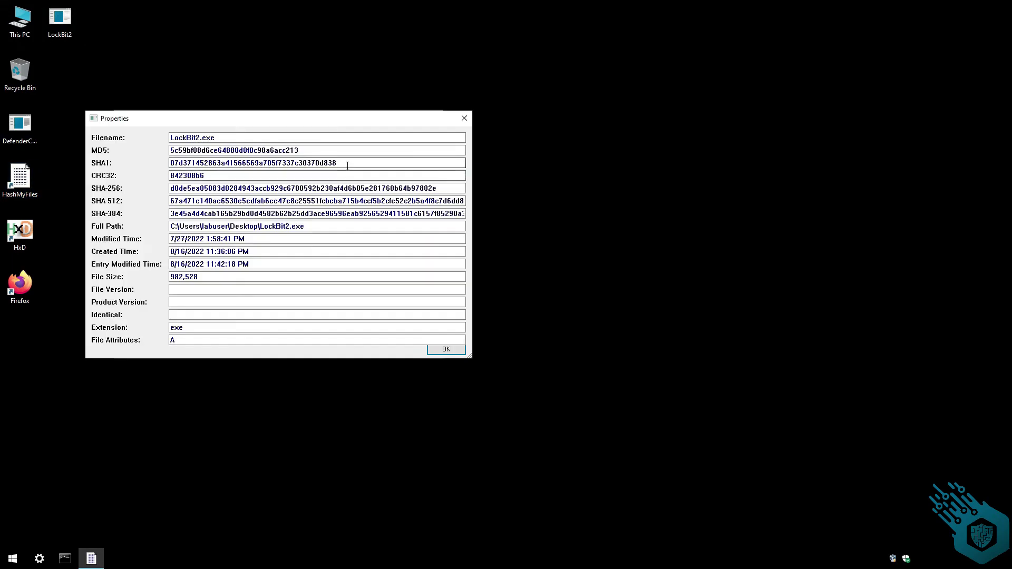
pyautogui.moveTo(337, 162); pyautogui.dragTo(170, 163)
pyautogui.rightClick(188, 168)
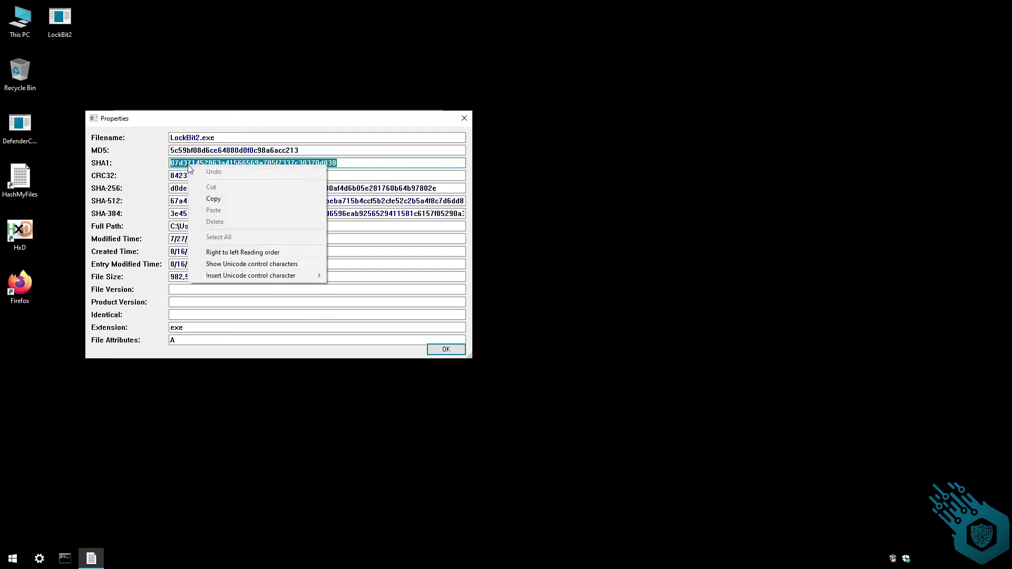
pyautogui.click(215, 199)
# - Open VirusTotal from the Firefox bookmark and switch to its Search tab
pyautogui.doubleClick(18, 293)
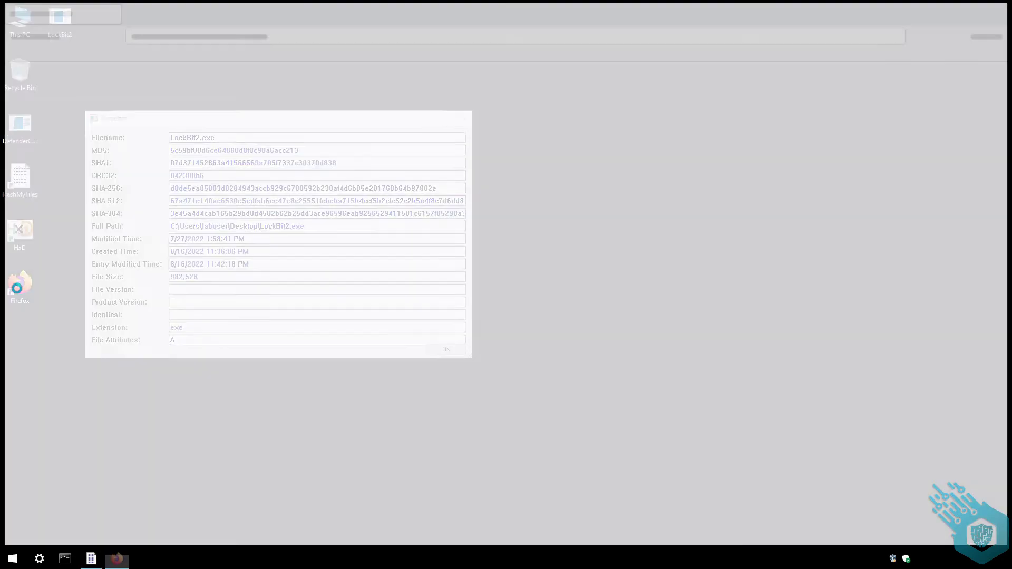
pyautogui.click(31, 52)
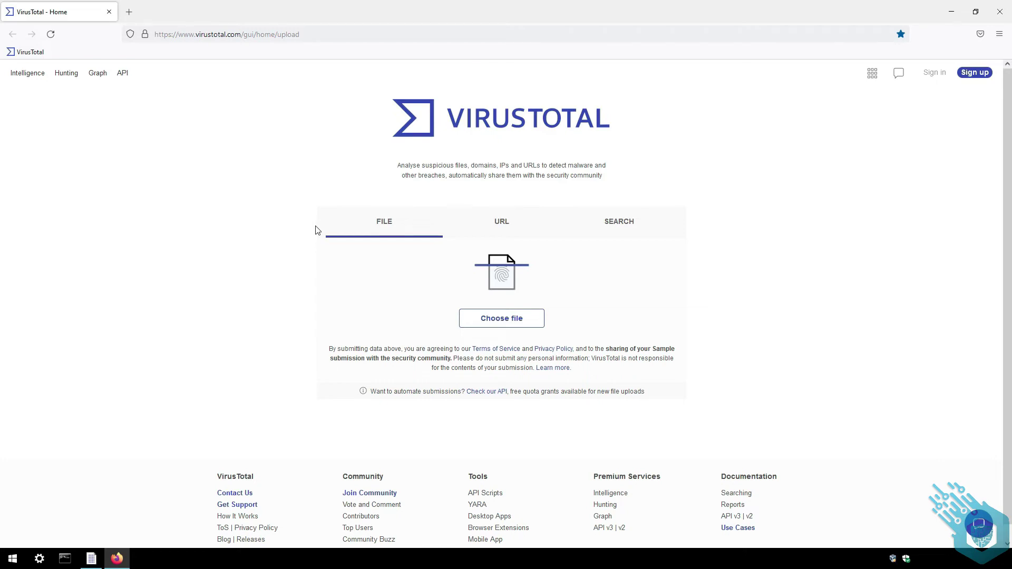
pyautogui.click(505, 227)
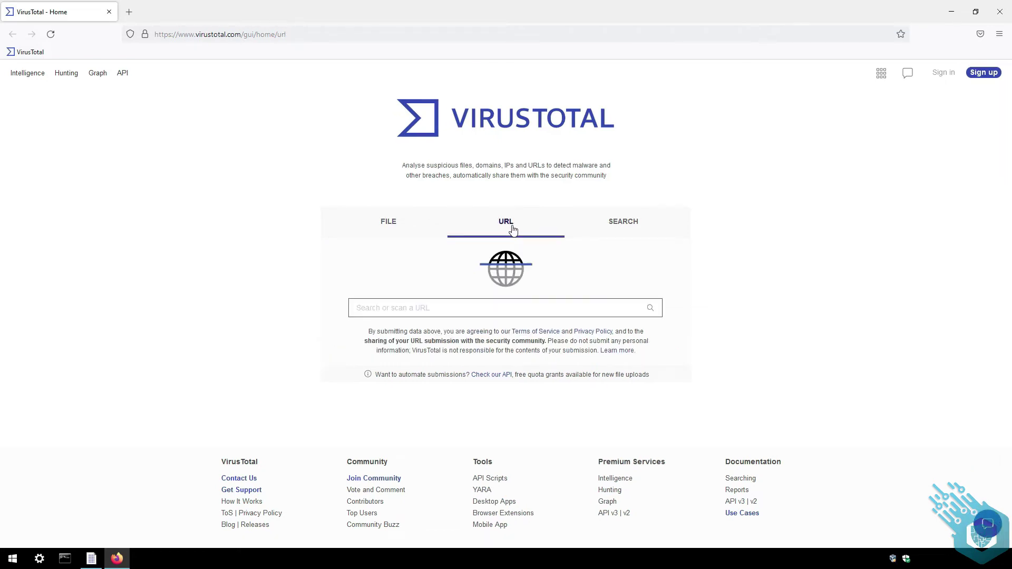
pyautogui.click(612, 221)
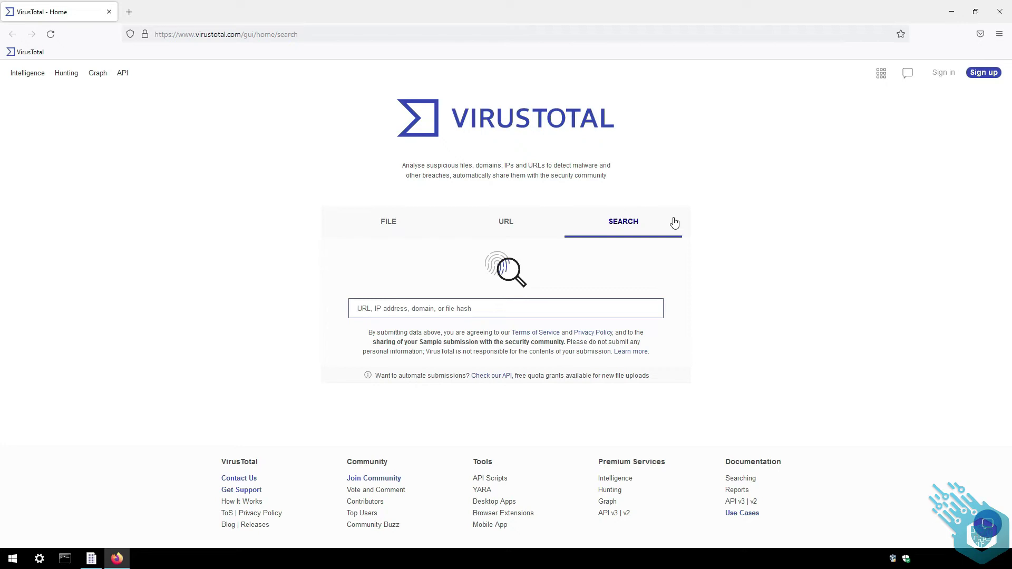
# - Search VirusTotal for the pasted SHA1 hash, view the 53/66 malicious report, then close the browser
pyautogui.hotkey('ctrl', 'v')
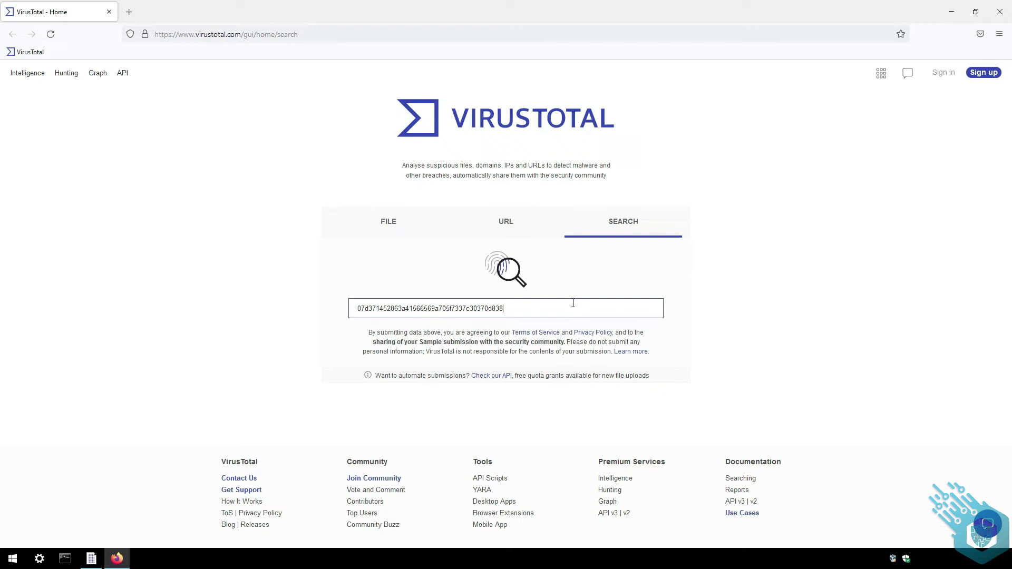
pyautogui.press('Return')
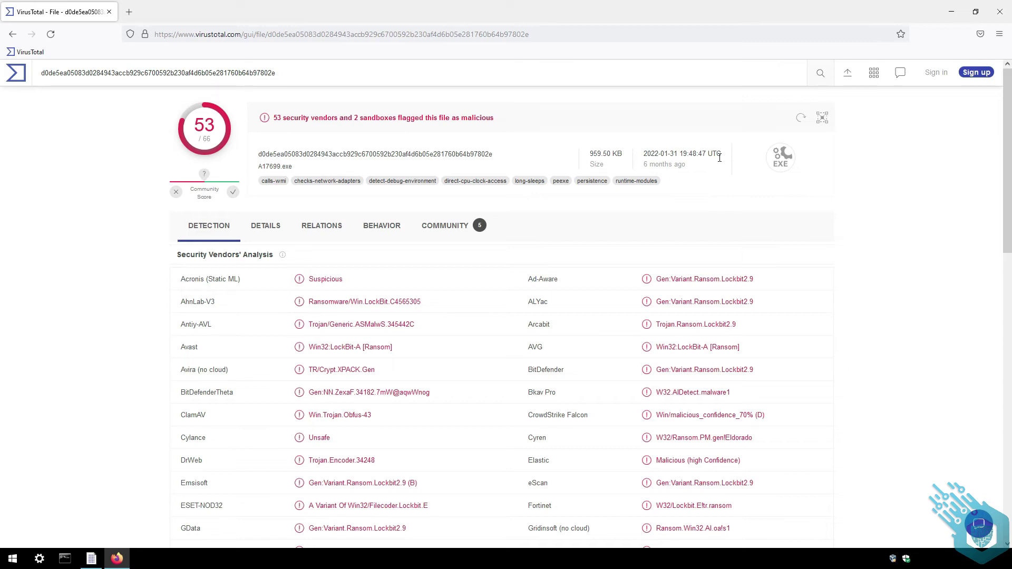
pyautogui.click(999, 11)
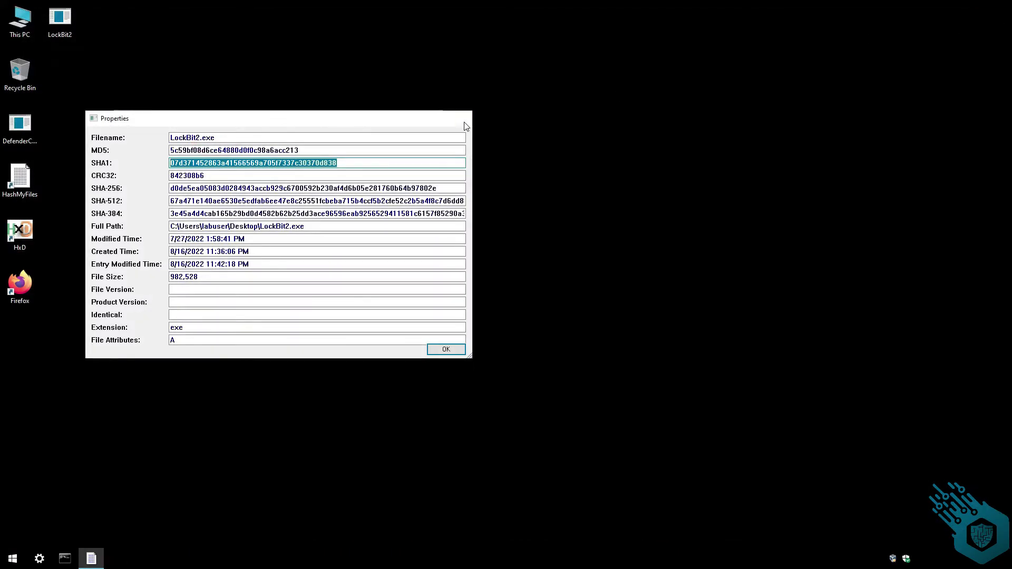
# - Close the Properties dialog and HashMyFiles, then deselect the desktop icons
pyautogui.click(464, 121)
pyautogui.click(431, 118)
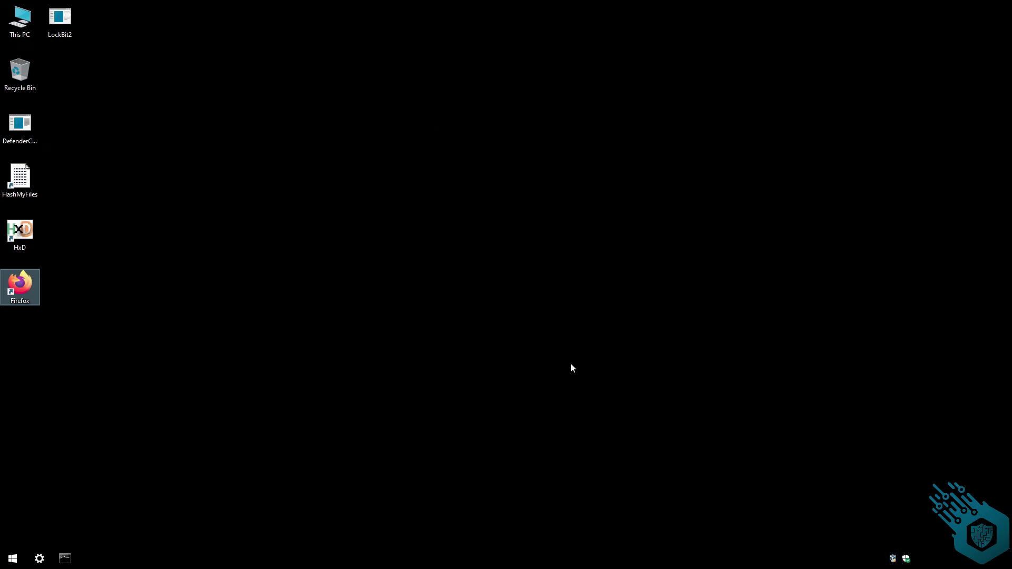
pyautogui.click(627, 335)
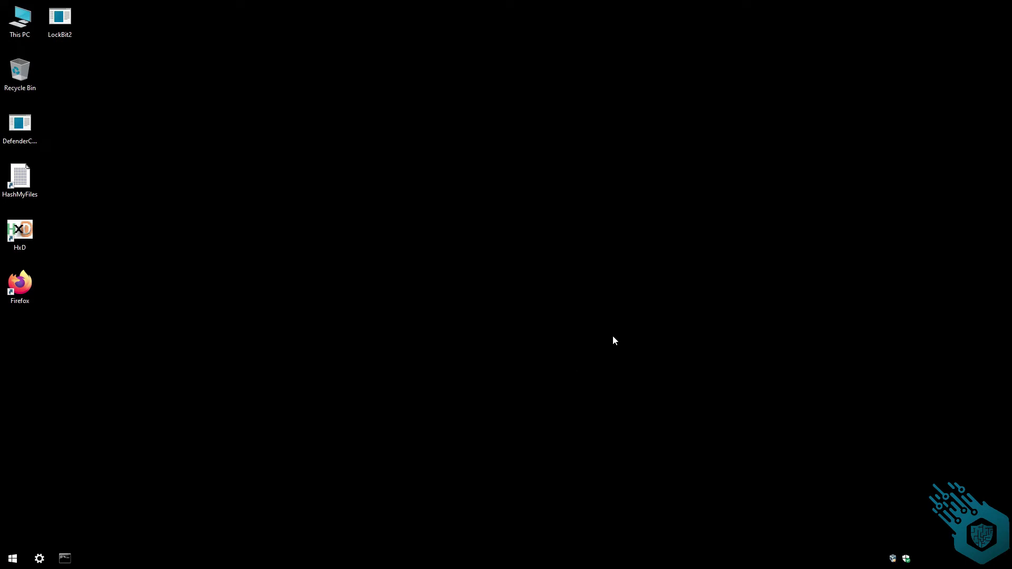
# - Open Command Prompt, move it toward the centre, and change into the Desktop folder with cd Desktop
pyautogui.click(65, 559)
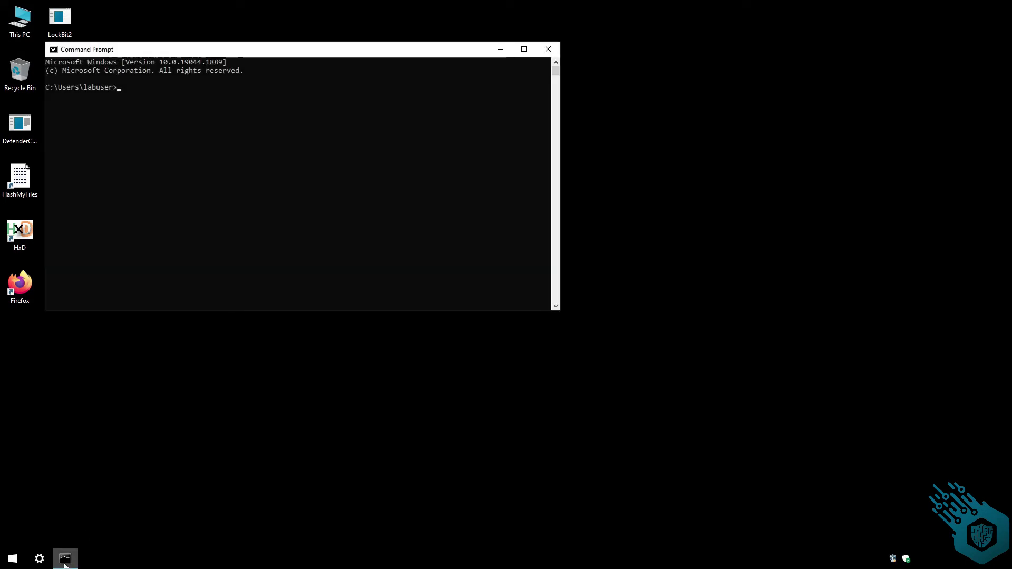
pyautogui.moveTo(264, 55); pyautogui.dragTo(445, 117)
pyautogui.write('cd ')
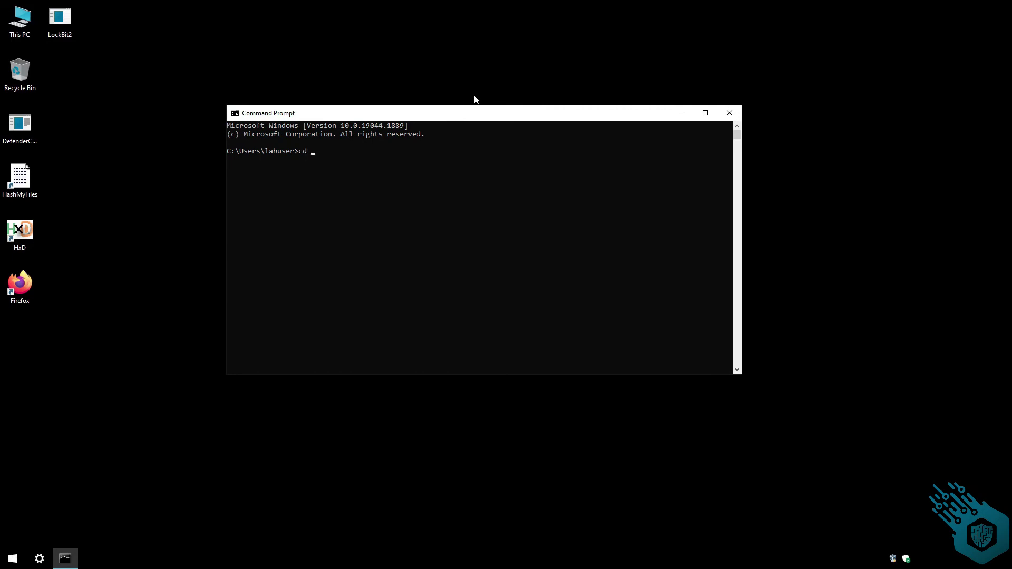
pyautogui.write('Desktop')
pyautogui.press('Return')
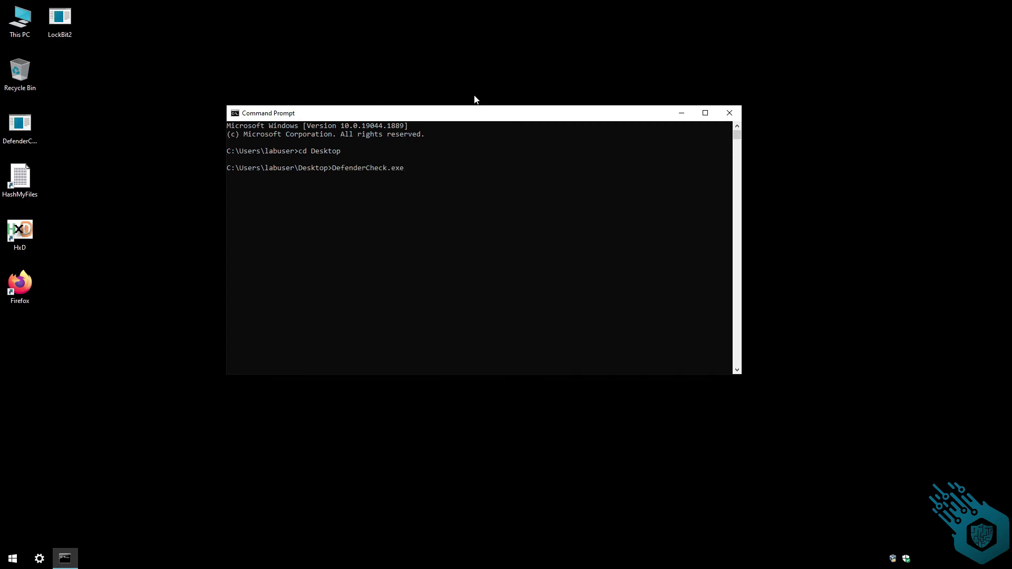
# - Complete the DefenderCheck.exe command with the LockBit2.exe sample as its argument
pyautogui.write('Lo')
pyautogui.press('Tab')
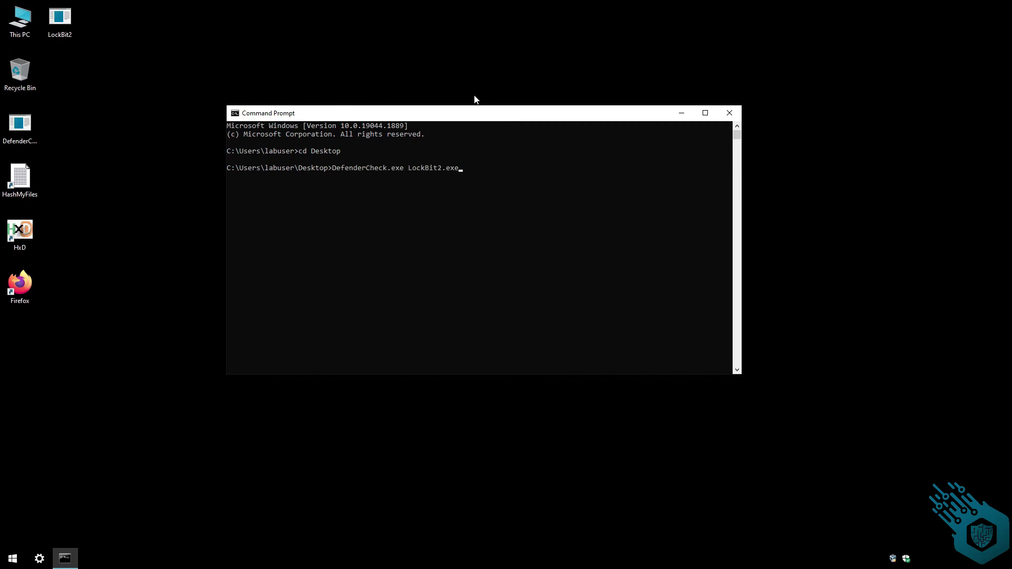
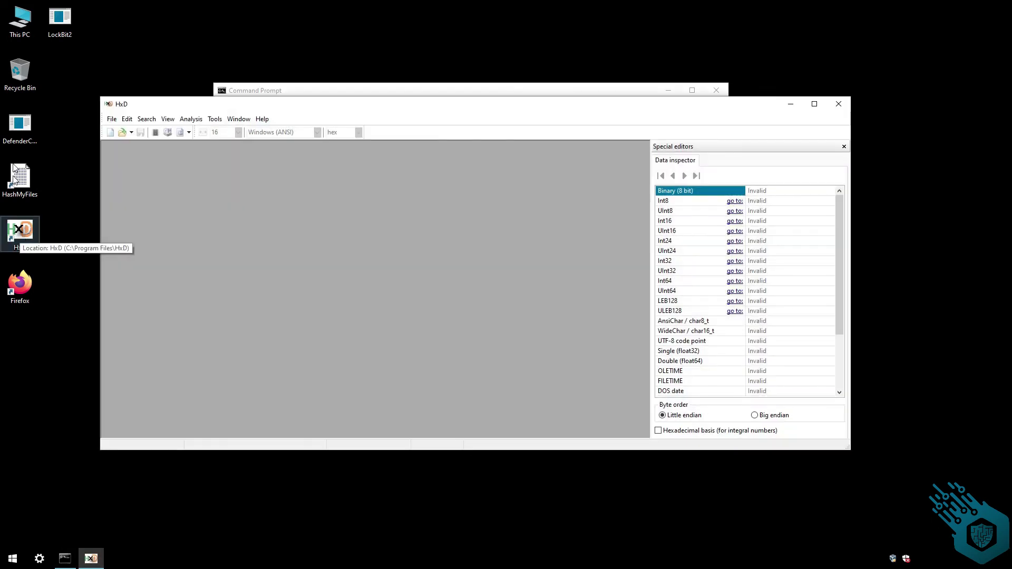
# - Open LockBit2.exe in HxD and hex-search the pasted signature bytes, locating them at offset 3D34
pyautogui.moveTo(60, 19); pyautogui.dragTo(355, 263)
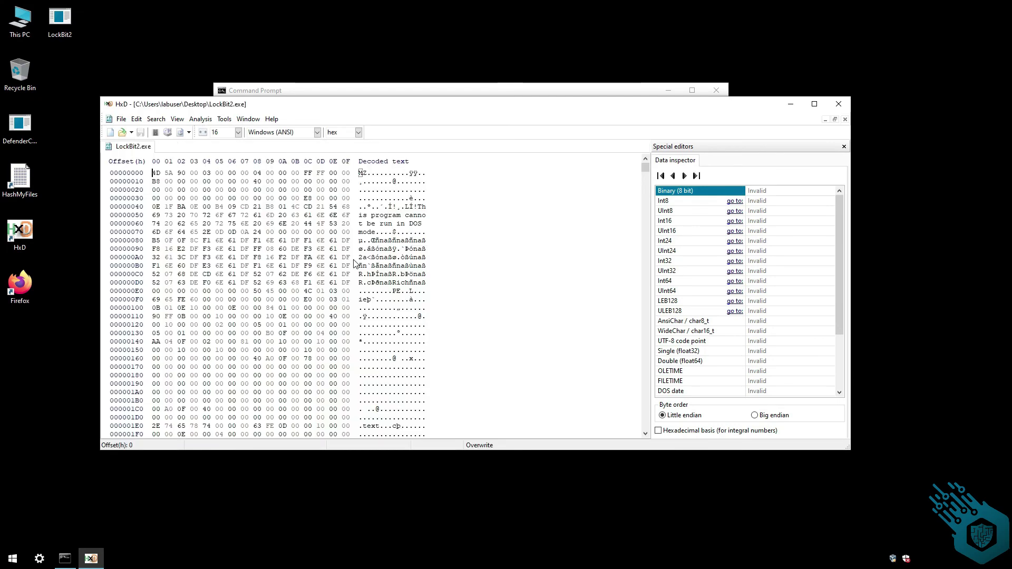
pyautogui.hotkey('ctrl', 'f')
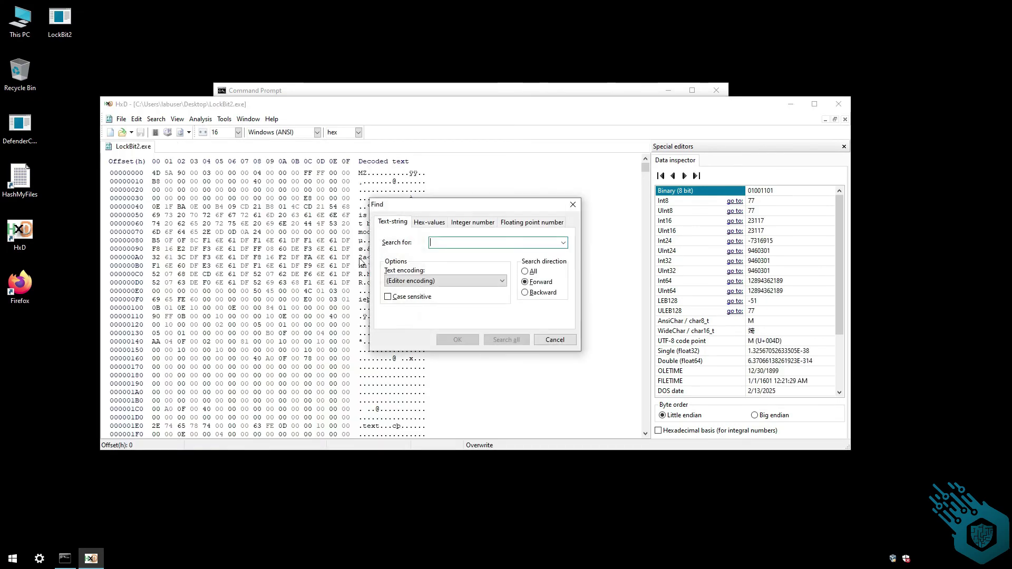
pyautogui.click(435, 222)
pyautogui.hotkey('ctrl', 'v')
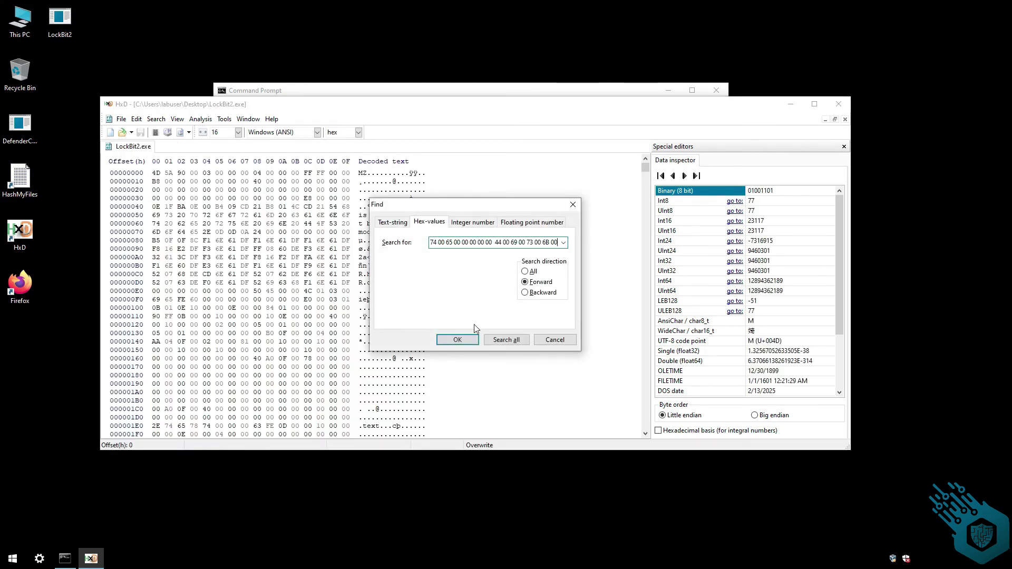
pyautogui.click(456, 340)
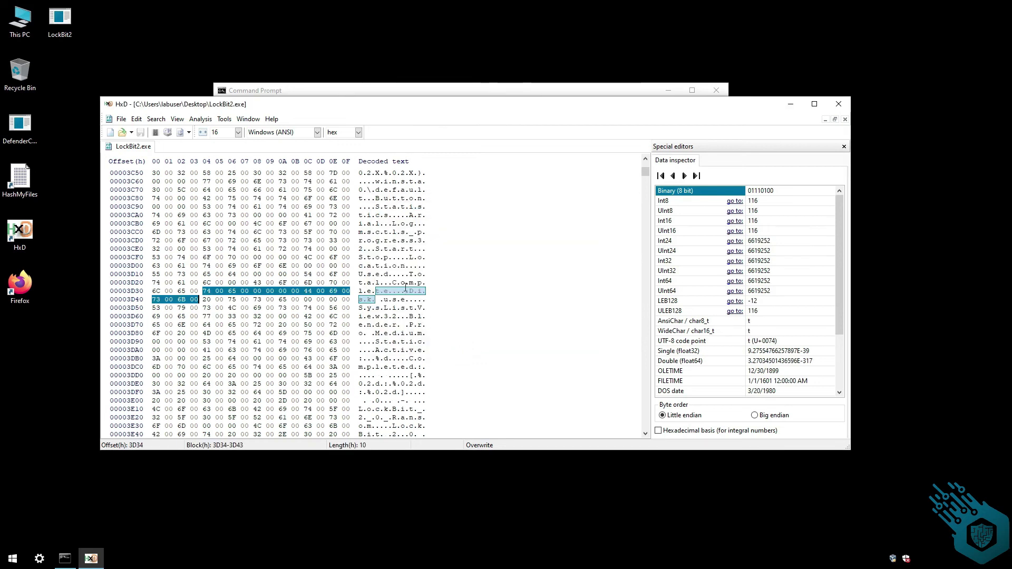
pyautogui.moveTo(443, 110); pyautogui.dragTo(561, 80)
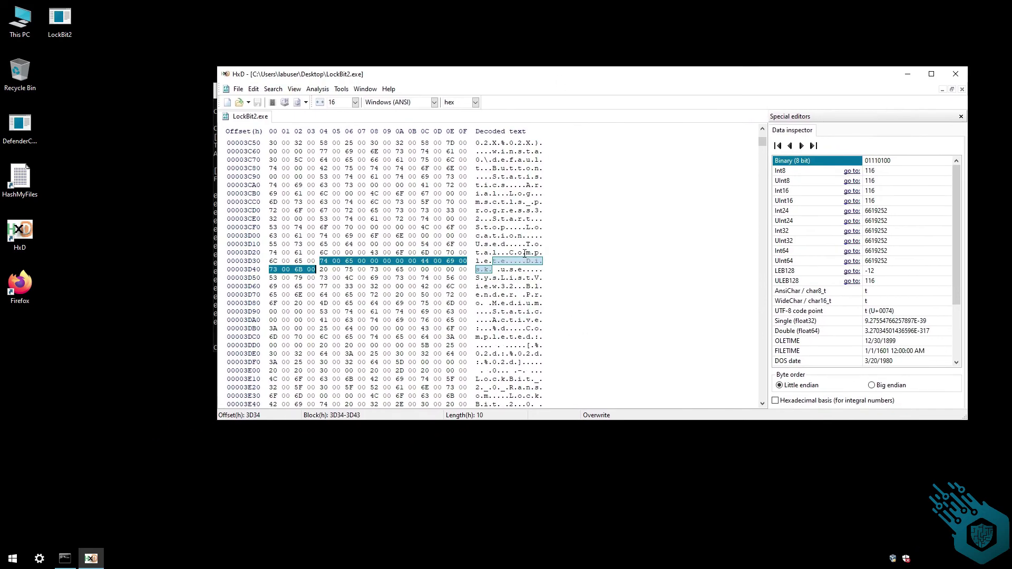
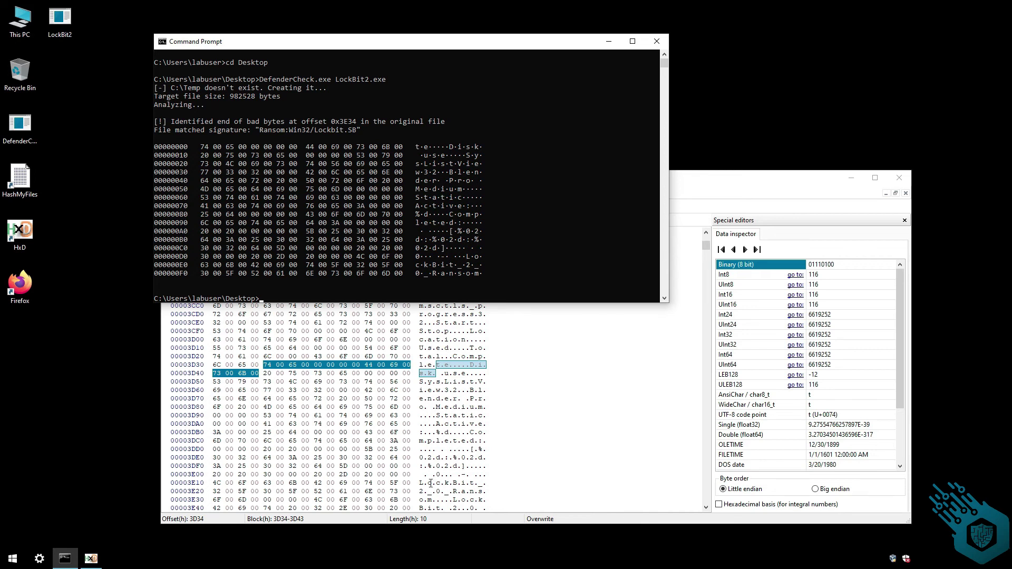
# - Highlight the 'LockBit 2.0 Ransom' string bytes near offset 3E10 in LockBit2.exe, then deselect them
pyautogui.moveTo(421, 483)
pyautogui.mouseDown()
pyautogui.moveTo(480, 490)
pyautogui.moveTo(432, 499)
pyautogui.mouseUp()
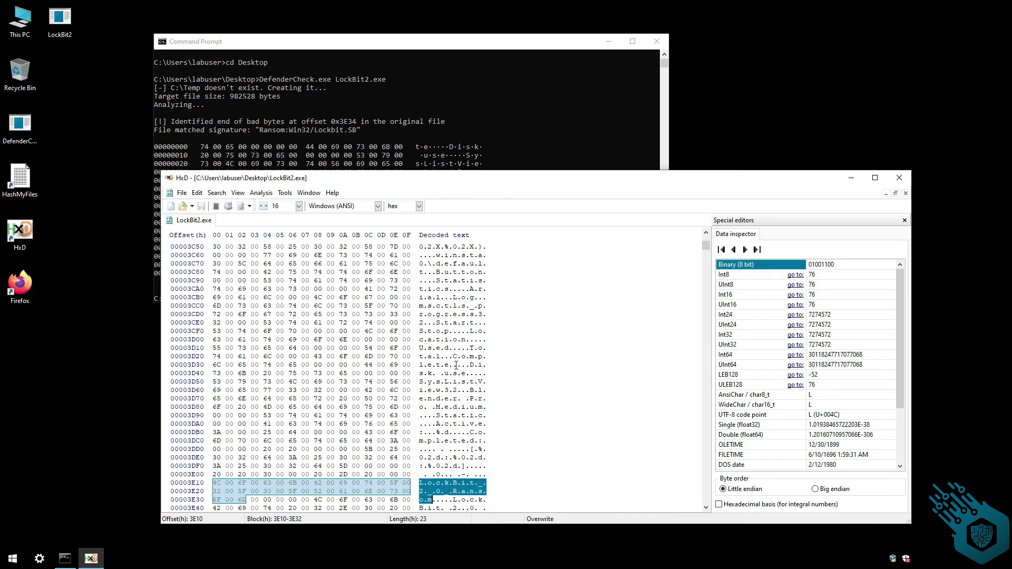
pyautogui.click(214, 314)
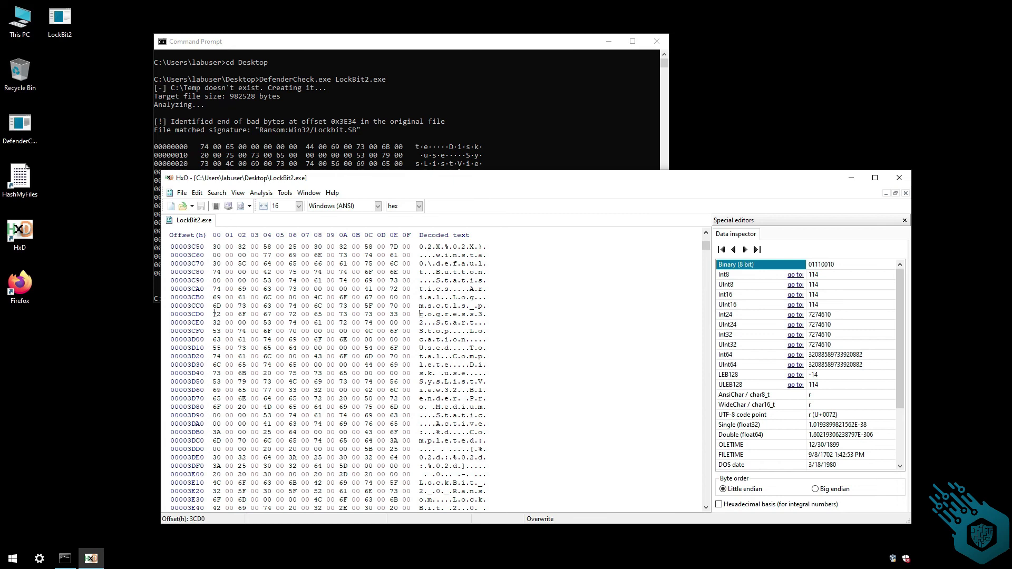
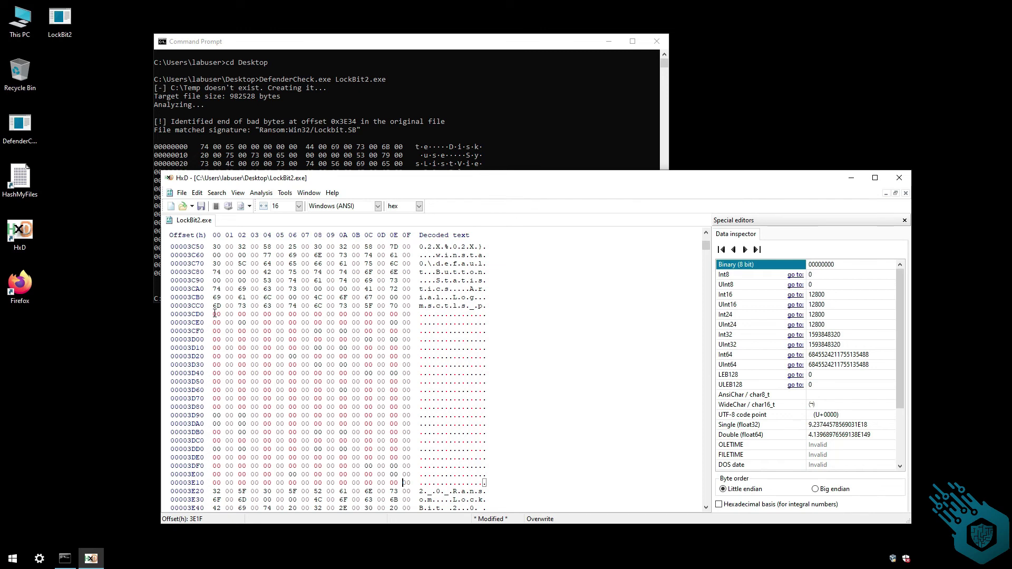
# - Move the caret back to offset 3E1A to overwrite the bytes there with 61 62 63
pyautogui.press('Left')
pyautogui.press('Left')
pyautogui.press('Left')
pyautogui.press('Left')
pyautogui.press('Left')
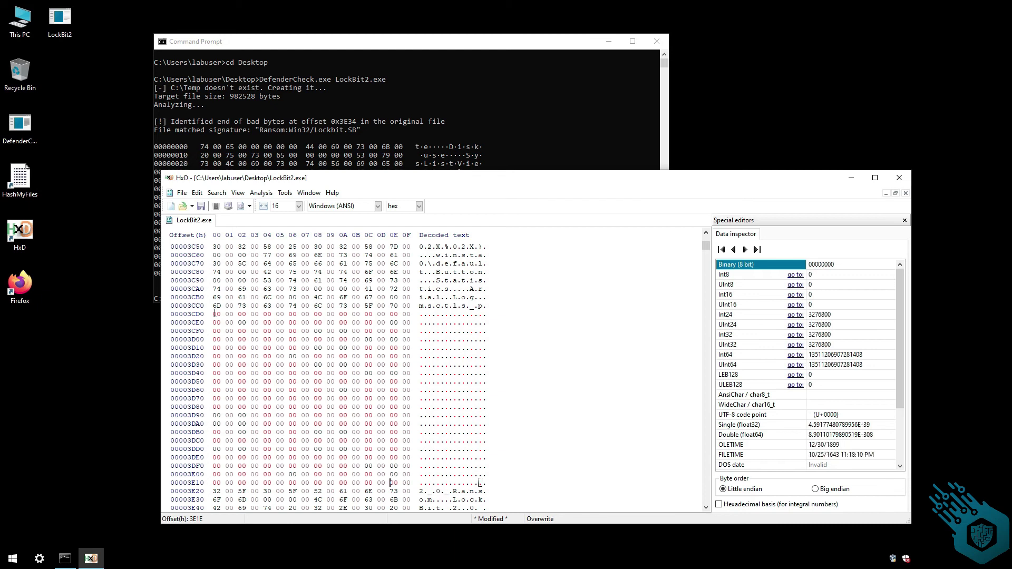
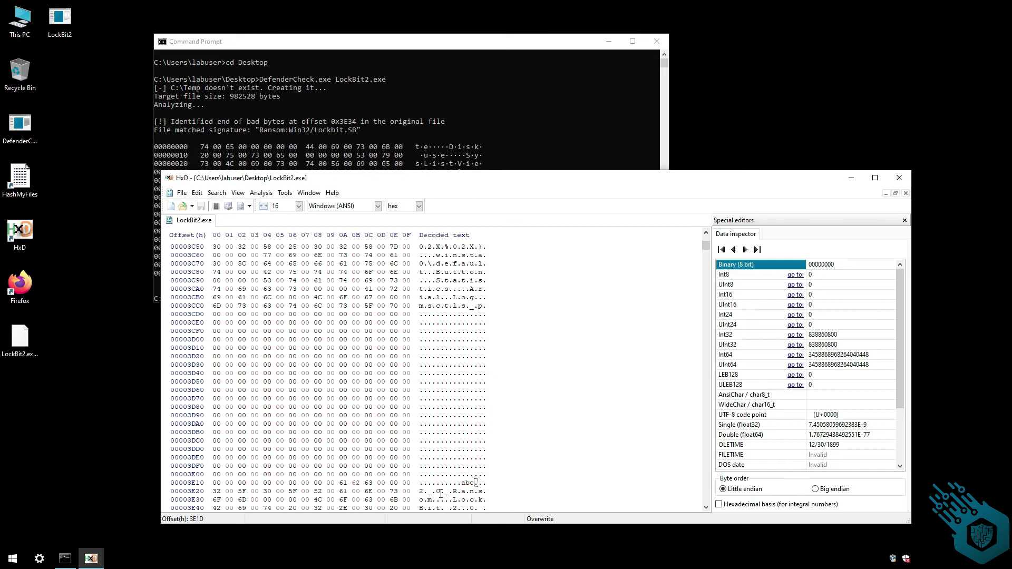
# - Close HxD showing LockBit2.exe and the Command Prompt holding the DefenderCheck results
pyautogui.click(899, 180)
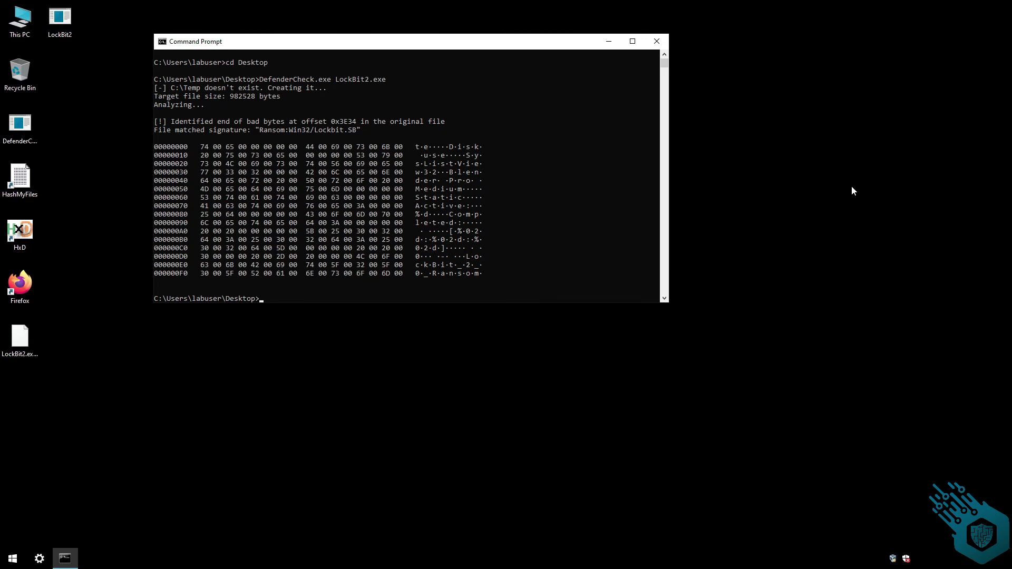
pyautogui.click(656, 41)
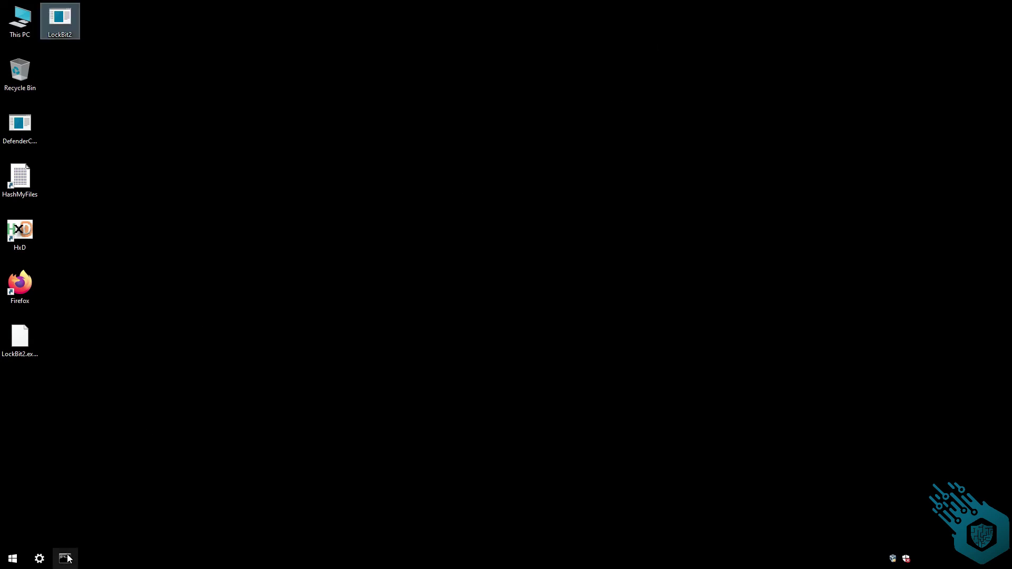
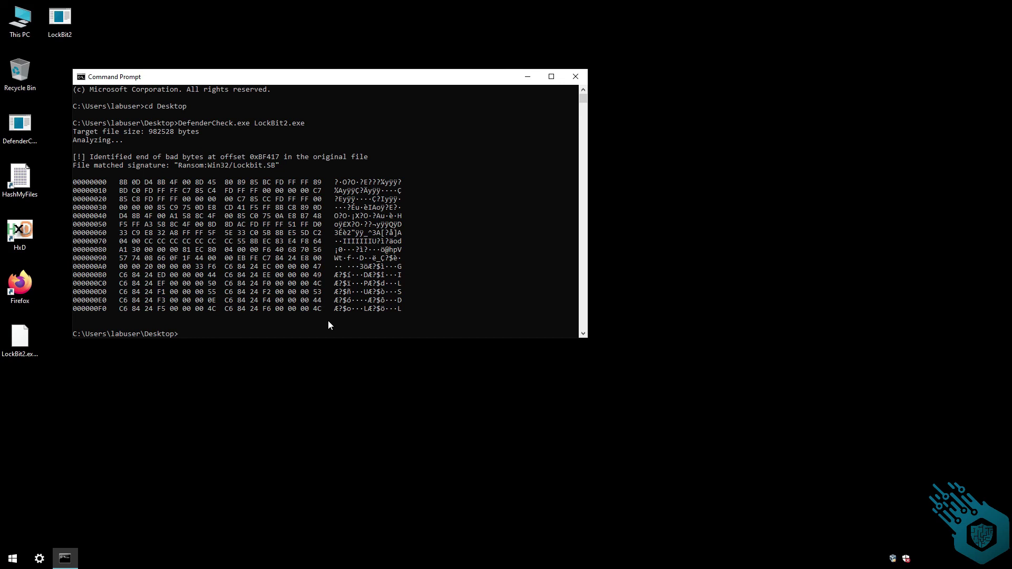
# - Close the Command Prompt window showing DefenderCheck's LockBit2.exe bad-byte results at offset 0xBF417
pyautogui.click(577, 77)
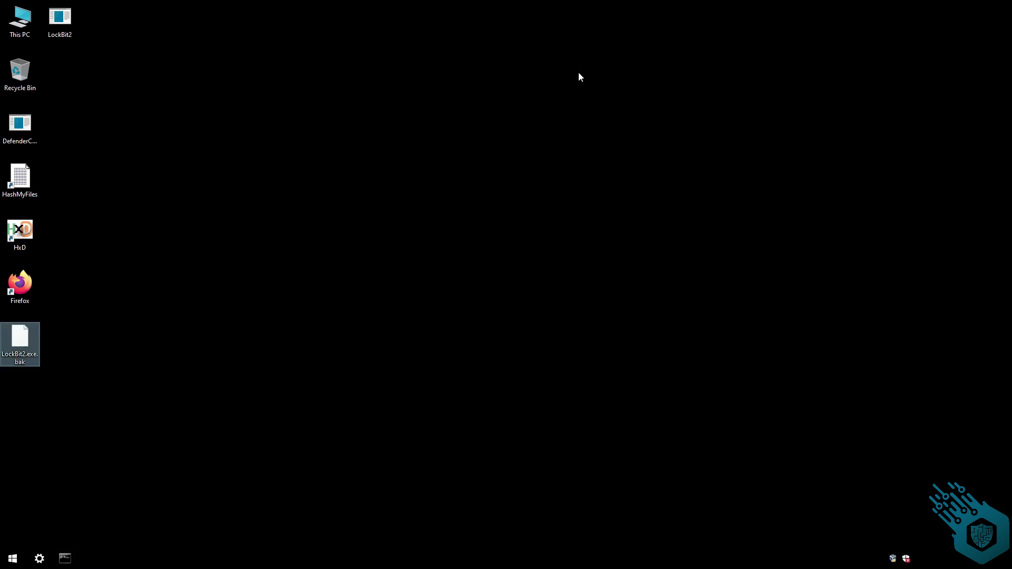